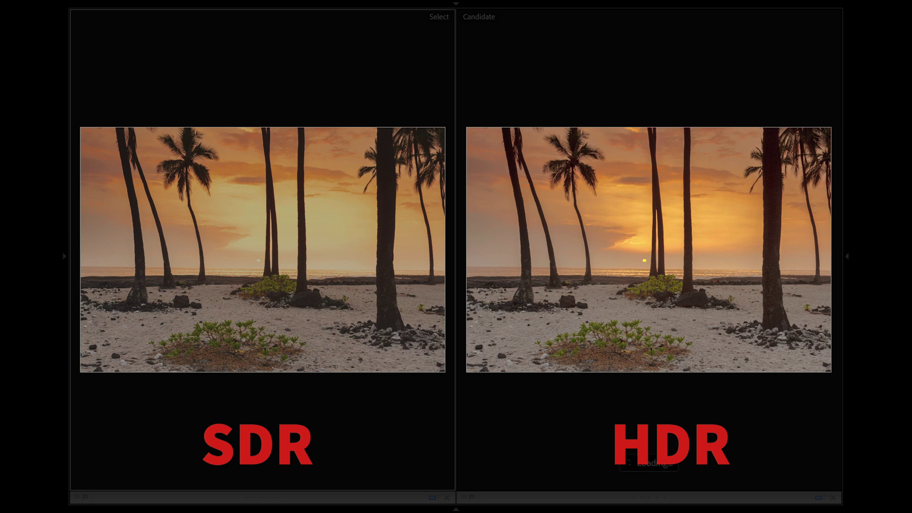
- Examine the SDR and HDR versions of the moon-over-mountain photo side by side at higher magnification
left_click(649, 250)
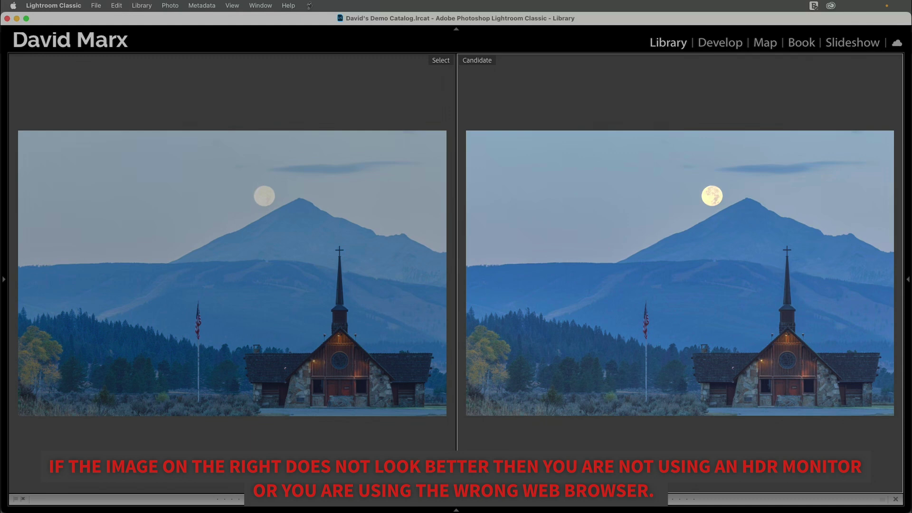
key("super+equal")
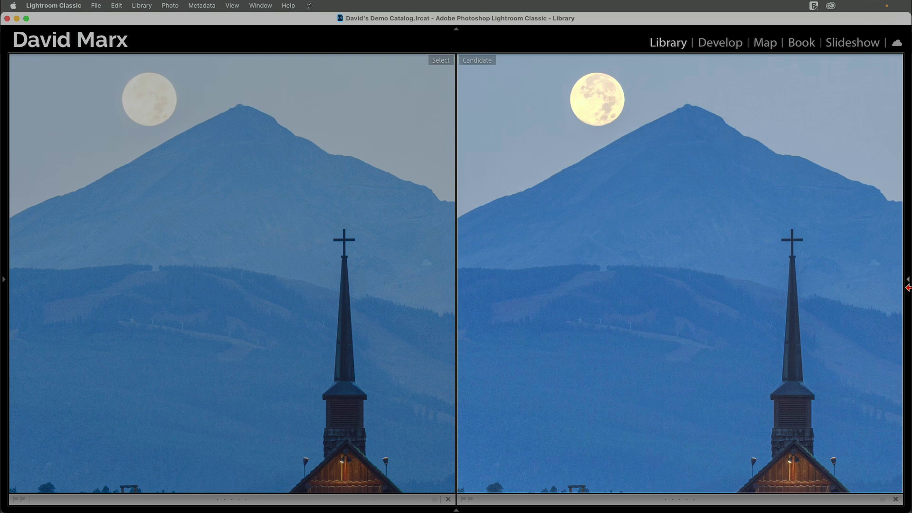
key("e")
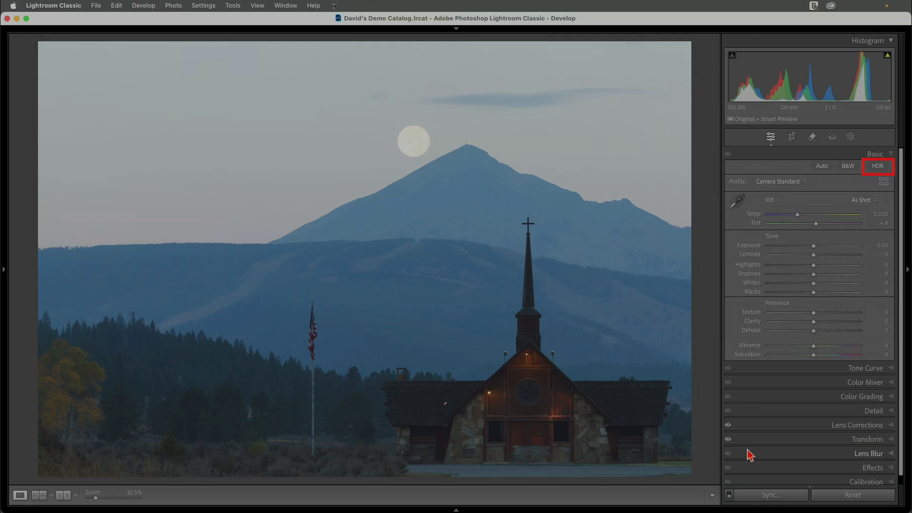
- Turn on HDR editing for the moon and church photo and set its HDR limit to 2 Stops
left_click(879, 167)
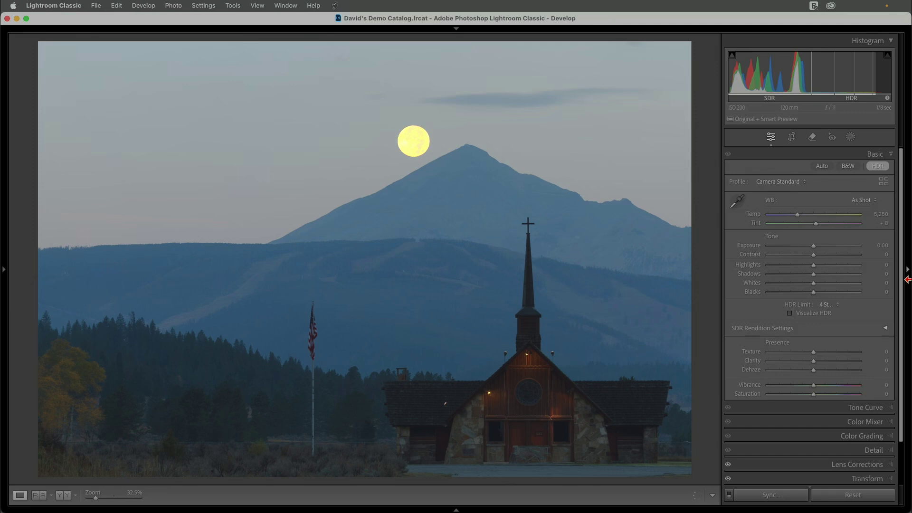
left_click(827, 307)
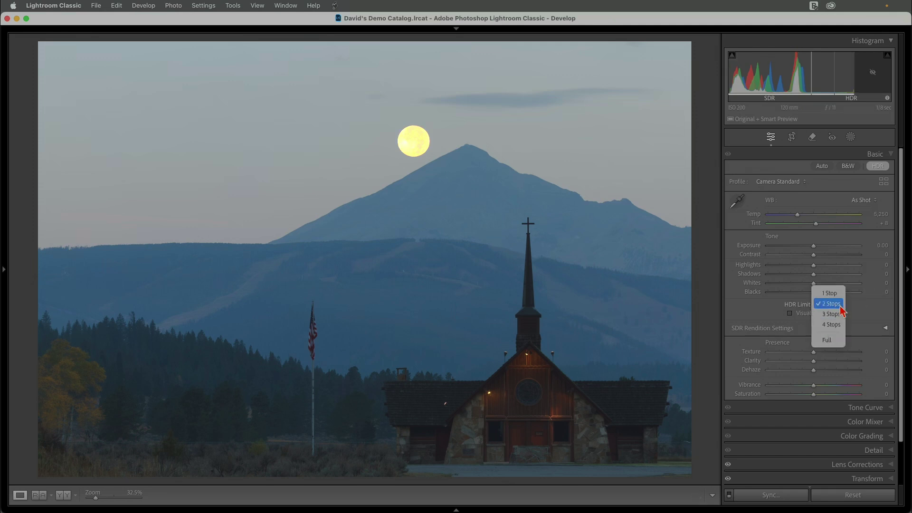
left_click(841, 307)
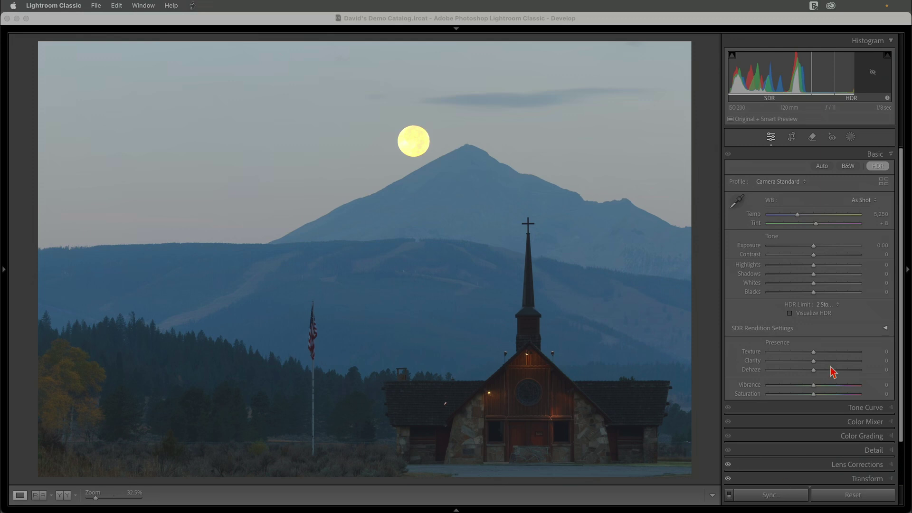
- Preview HDR highlight clipping while raising Whites to +82, and reset Whites to its default
left_click(814, 284, "alt")
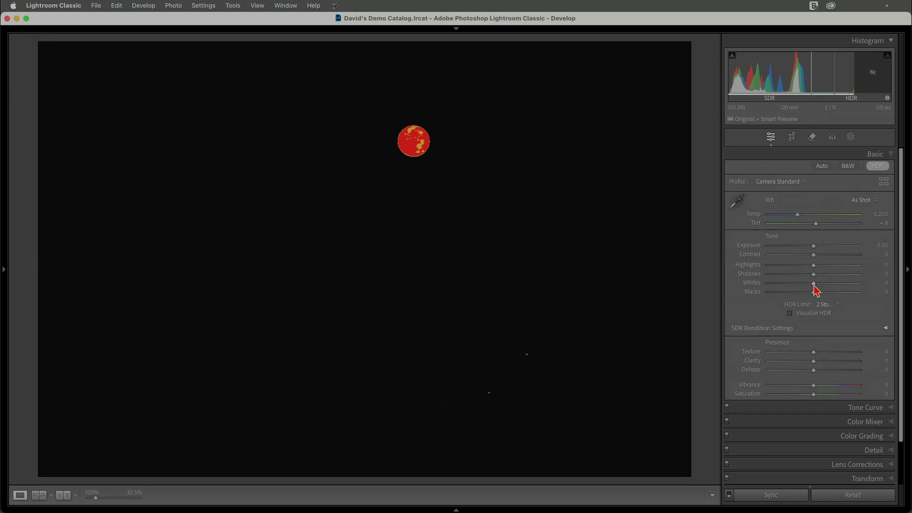
left_click(814, 285, "alt")
left_click_drag(815, 289, 836, 288)
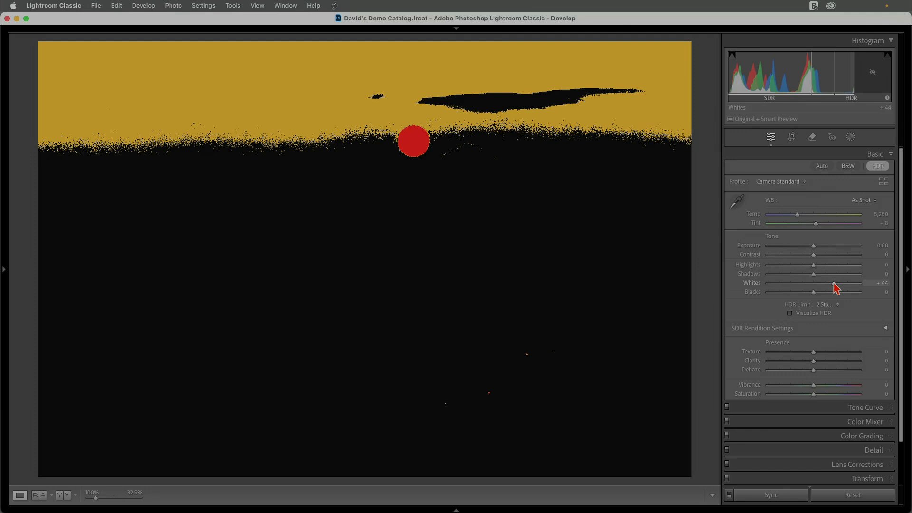
left_click_drag(836, 288, 851, 289)
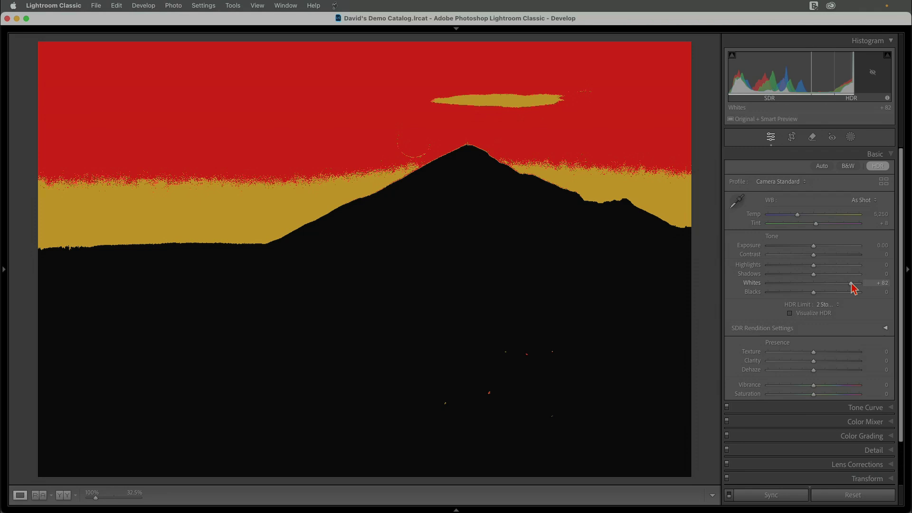
double_click(850, 284)
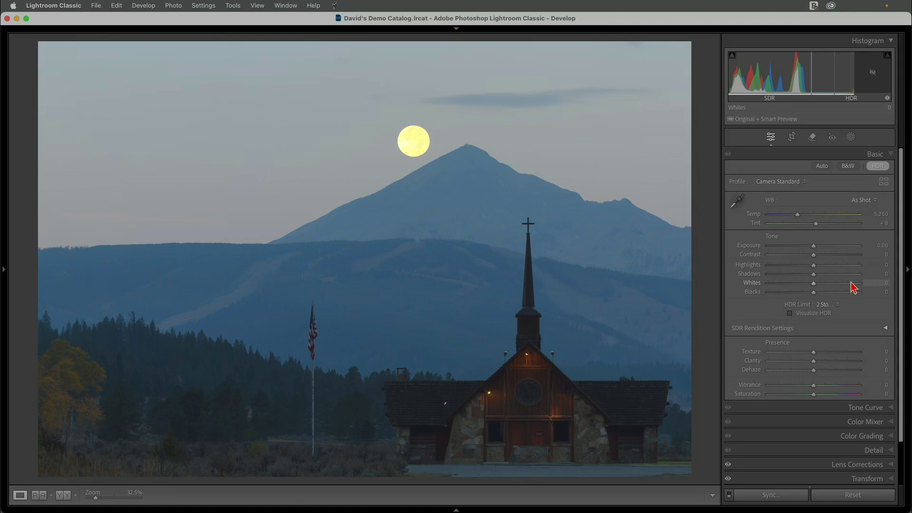
- Set Whites to +10, Blacks to -15, Shadows to +95, Highlights to -95 and Contrast to -5, lower Exposure slightly and cool the color temperature
left_click_drag(813, 283, 818, 283)
left_click_drag(813, 292, 806, 292)
left_click_drag(813, 274, 811, 255)
left_click_drag(813, 245, 810, 245)
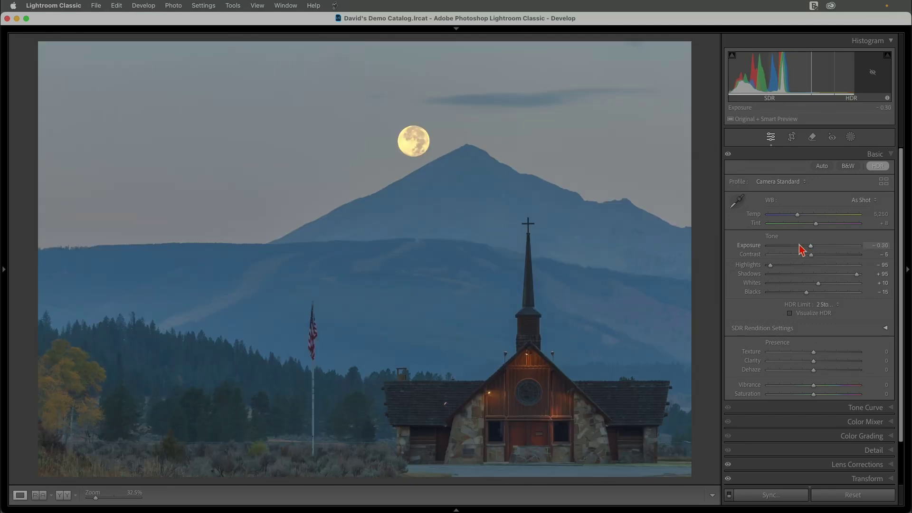
left_click_drag(798, 215, 787, 215)
- In the Color Mixer, set luminance to -5 for Orange, -10 for Yellow and -10 for Blue
left_click(855, 422)
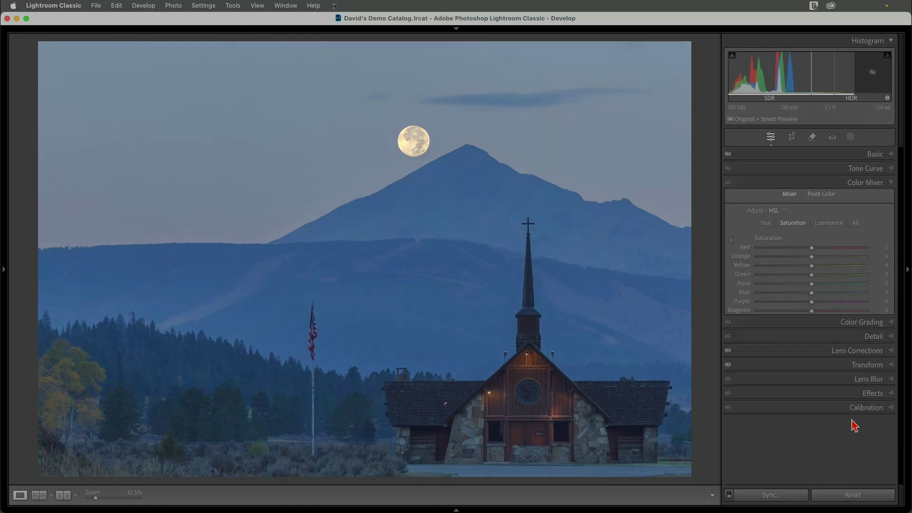
left_click(829, 225)
left_click(887, 258)
type("-5")
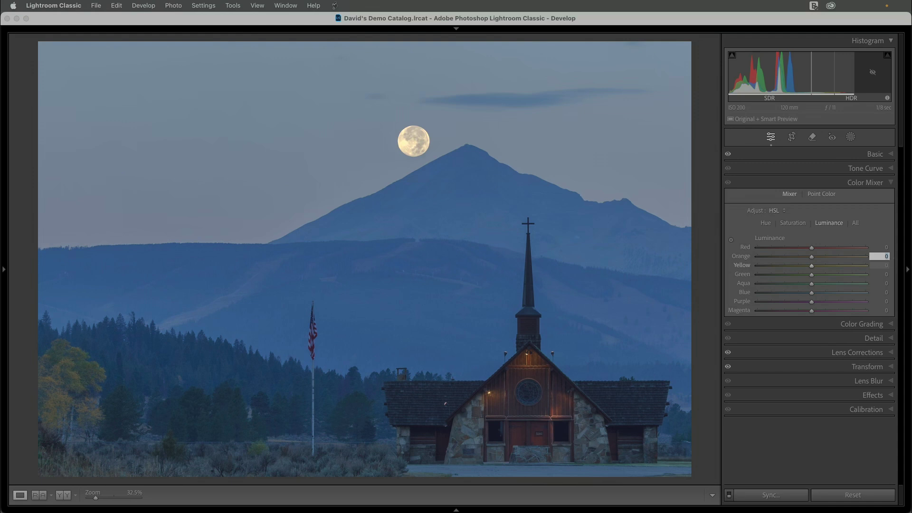
key("Tab")
type("-10")
key("Tab")
key("Tab")
key("Tab")
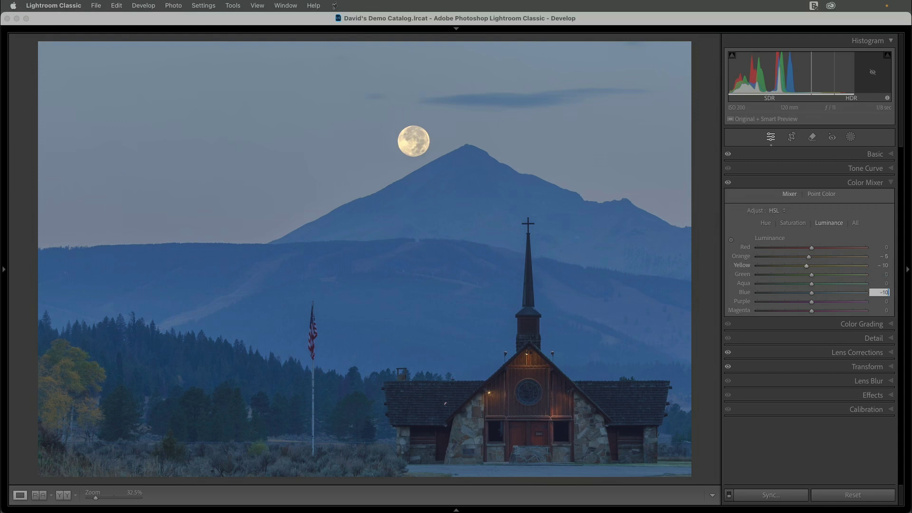
- In the Color Mixer, set saturation to +15 for Orange, +20 for Yellow and +10 for Blue
key("super+alt+shift+3")
left_click(886, 257)
type("15")
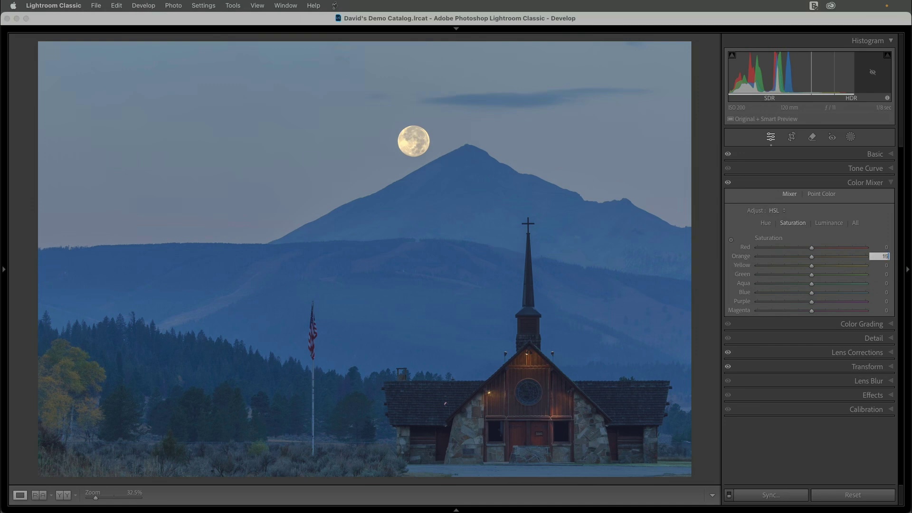
key("Tab")
type("20")
key("Tab")
key("Tab")
key("Tab")
type("10")
key("Return")
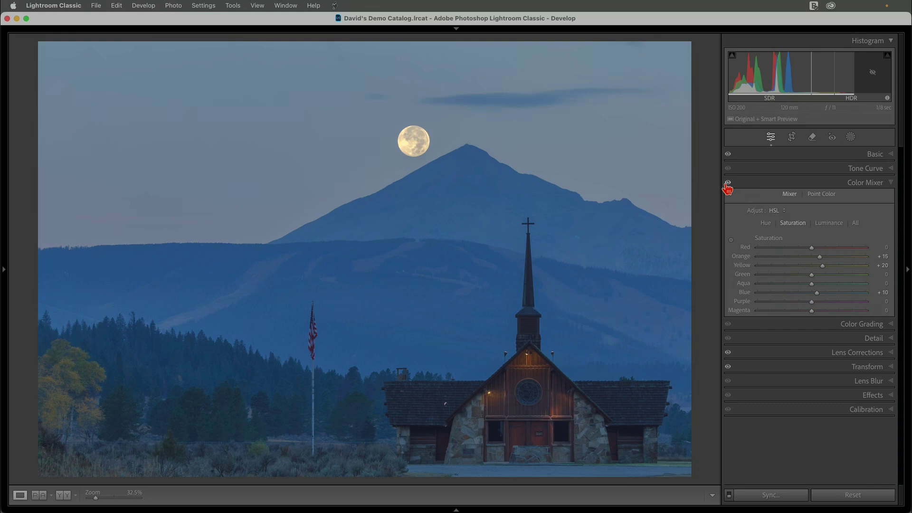
- Compare the before and after versions side by side, magnified around the moon, mountain and steeple
key("y")
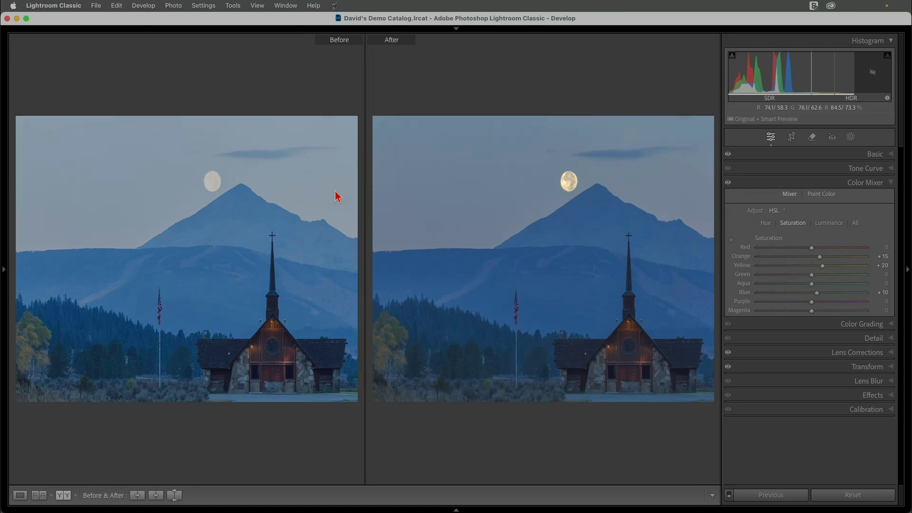
key("Tab")
left_click(733, 203)
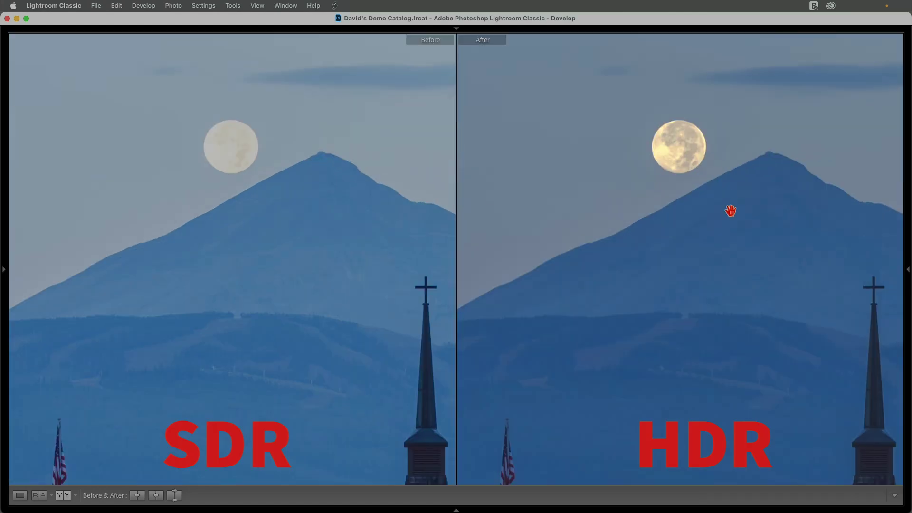
left_click_drag(731, 210, 653, 149)
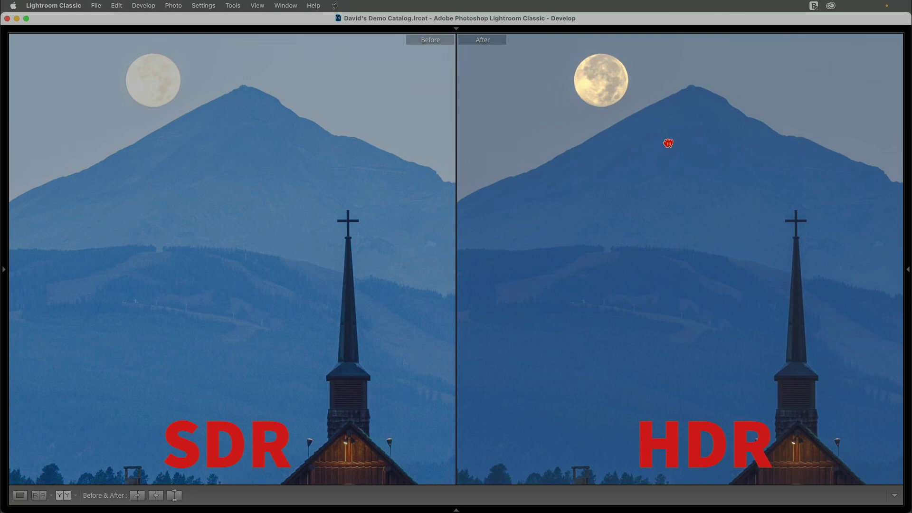
left_click(668, 142)
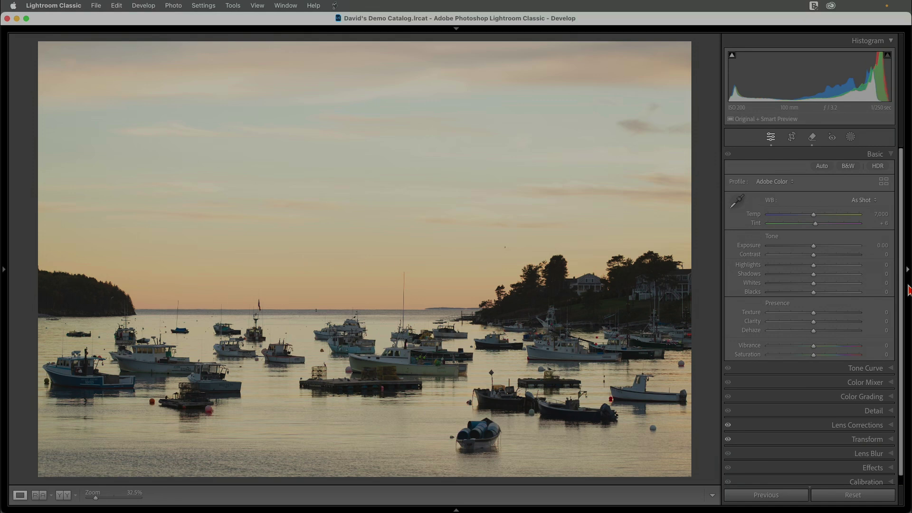
- Turn on HDR editing for the harbor sunset photo and set its HDR limit to 2 Stops
left_click(878, 166)
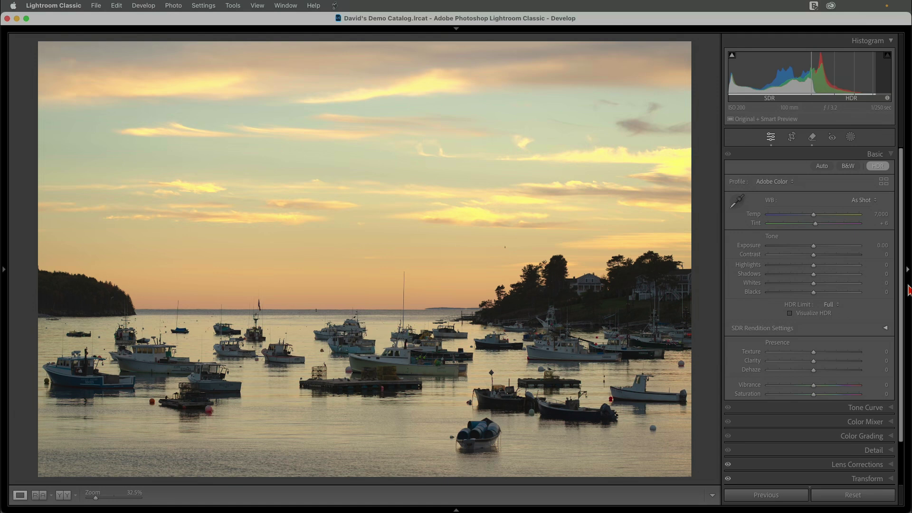
left_click(837, 304)
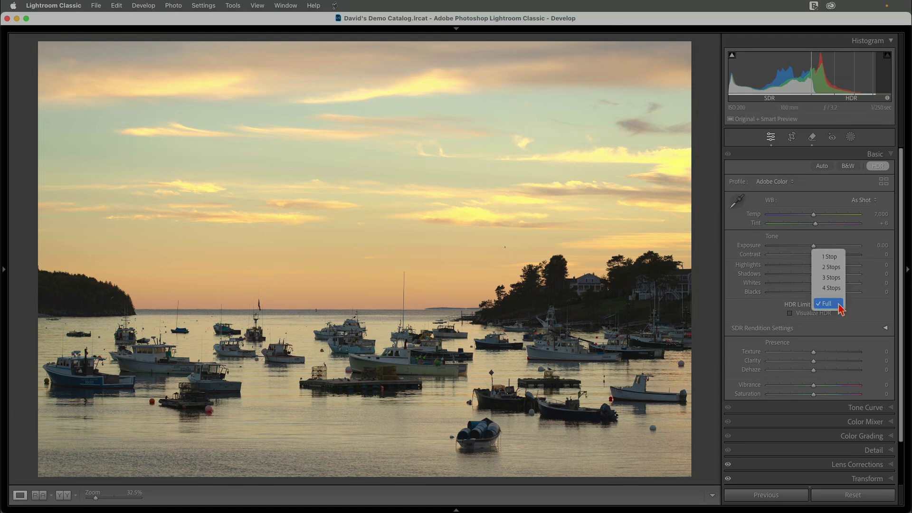
left_click(831, 267)
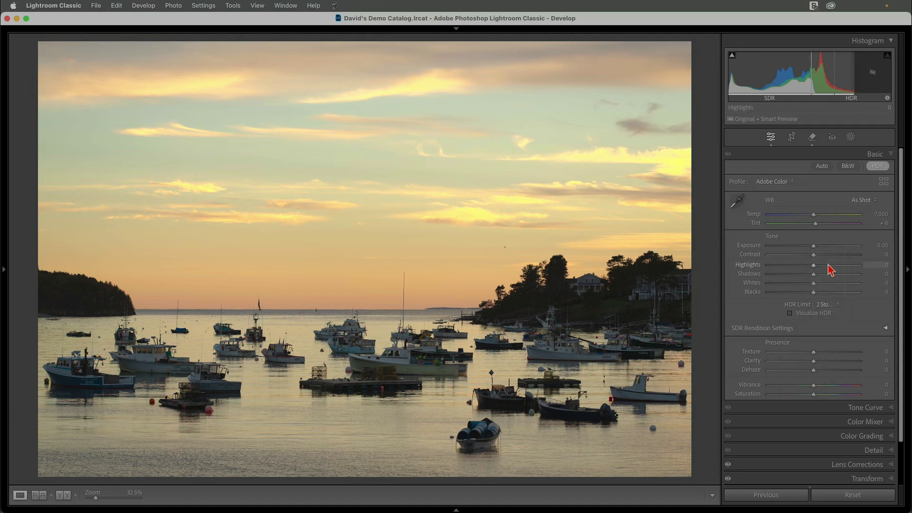
- Apply the Adobe Neutral profile to the harbor photo, undoing and redoing the change to compare the two renderings
left_click(792, 182)
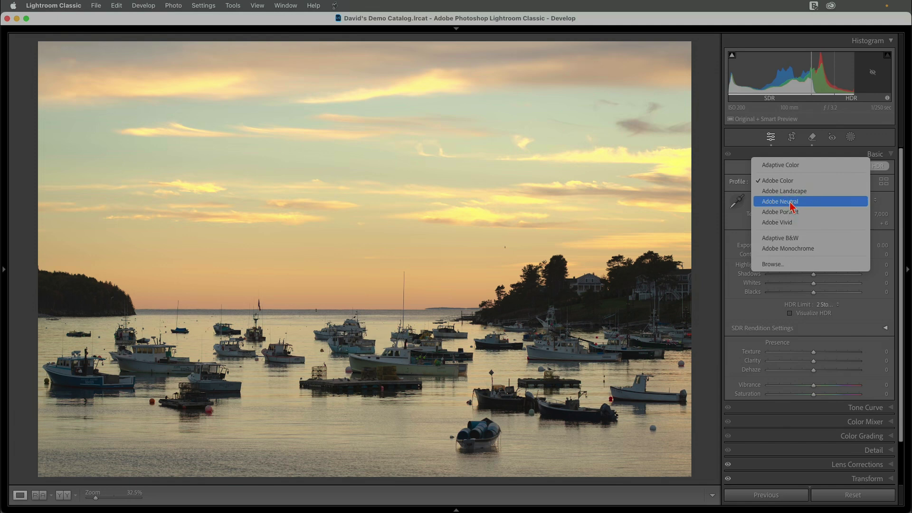
left_click(792, 202)
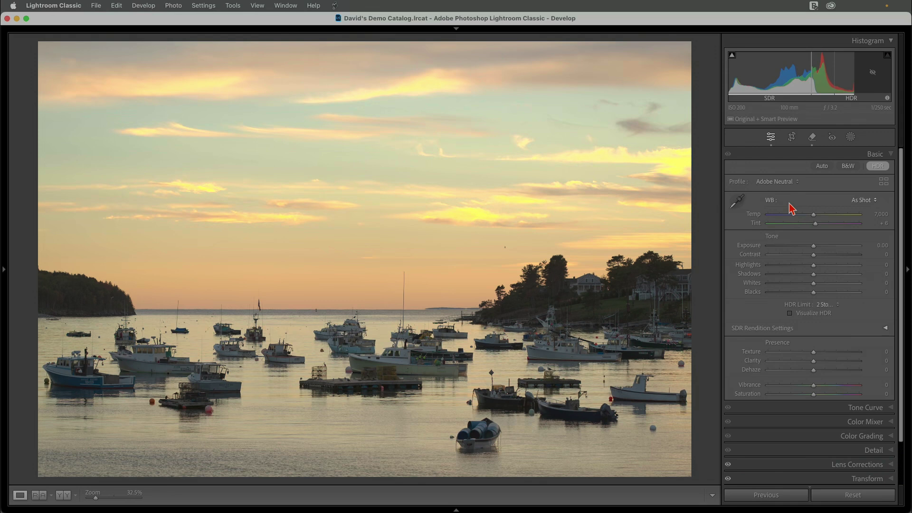
key("super+z")
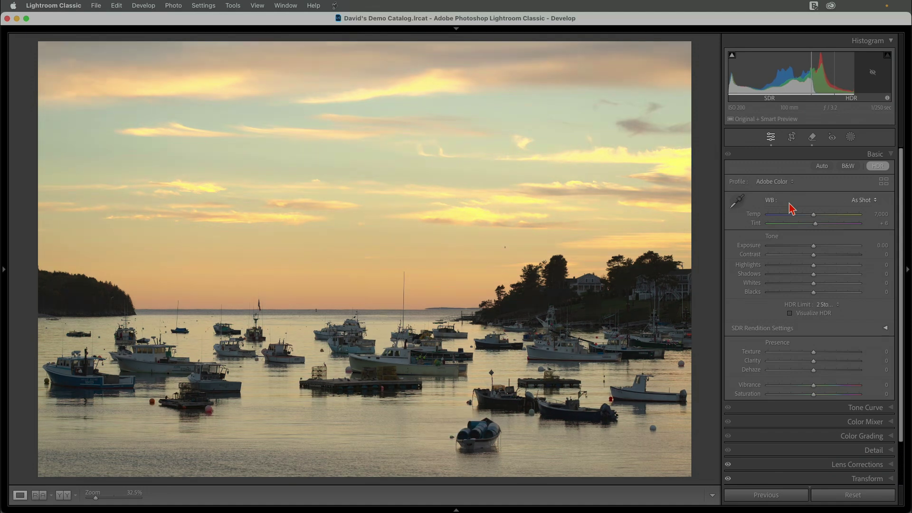
key("super+shift+z")
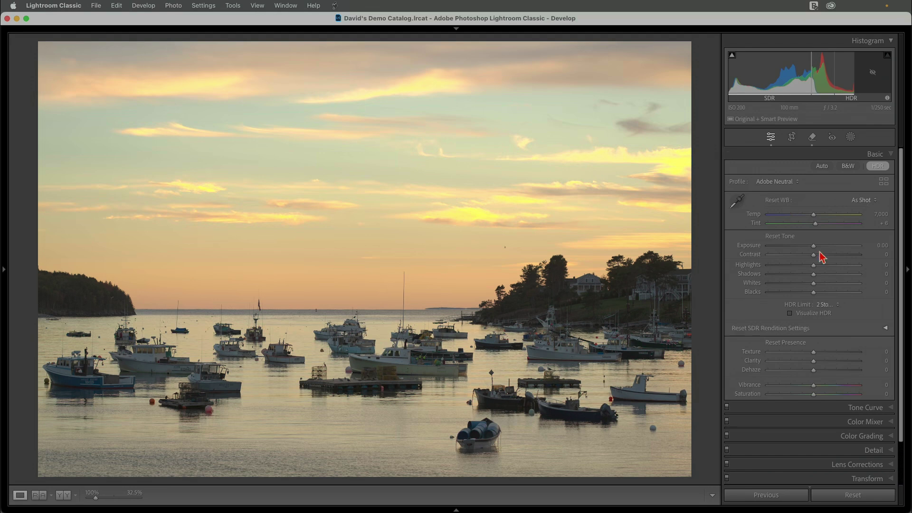
- Set the harbor photo's Exposure to -0.50, Highlights to -20, Shadows to +55, Whites to +5 and Blacks to -10
left_click_drag(813, 246, 808, 248)
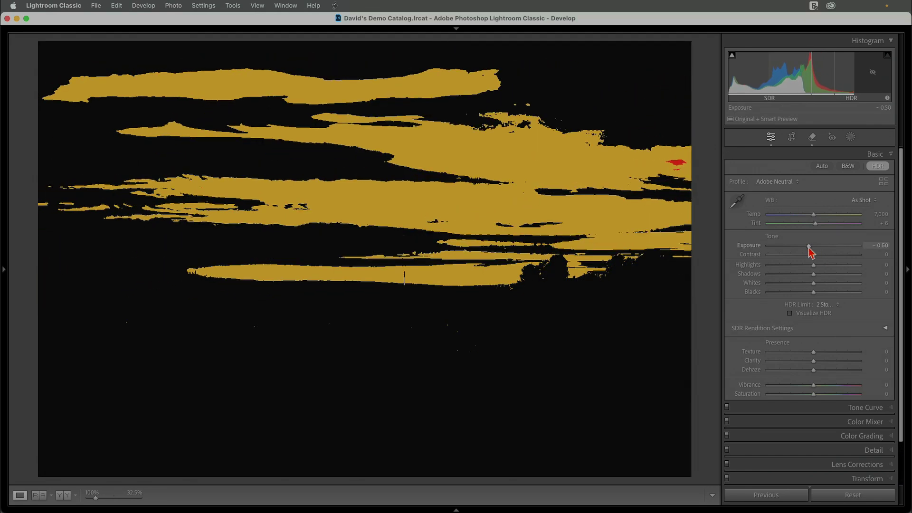
left_click_drag(813, 292, 838, 280)
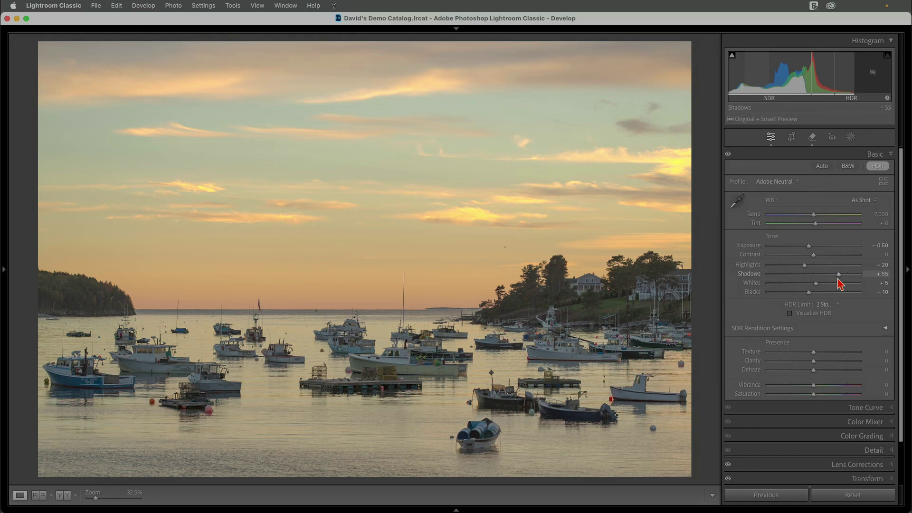
- Set the Tone Curve regions to Darks +20 and Lights +10, and compare the photo with and without the curve
left_click(863, 411)
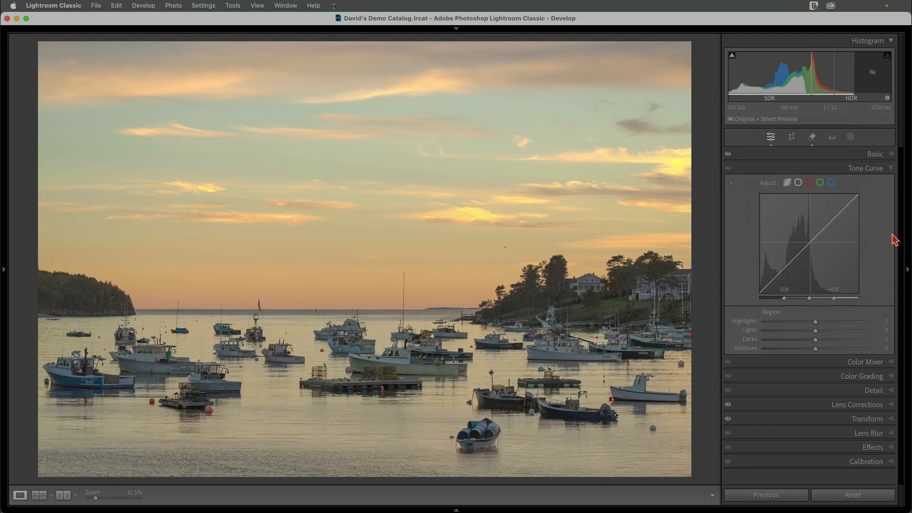
left_click(879, 339)
type("20")
key("Tab")
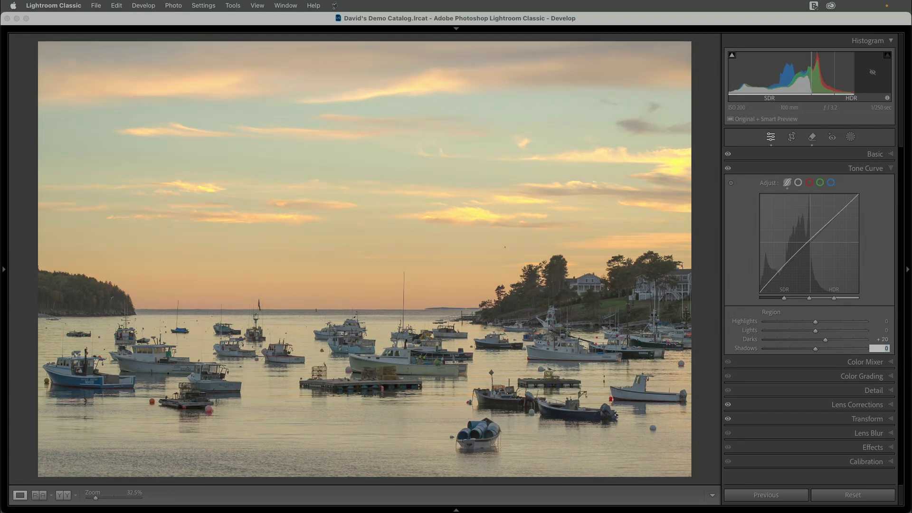
left_click(880, 331)
type("10")
key("Tab")
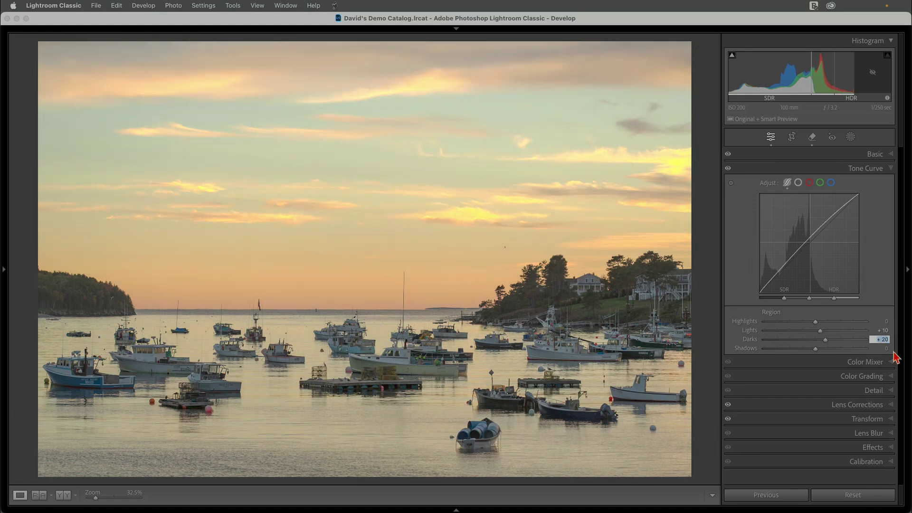
left_click(728, 168)
left_click(728, 168)
- Raise the Tone Curve's Darks to +40 and Lights to +20 with the HDR range overlay displayed on the photo
key("alt")
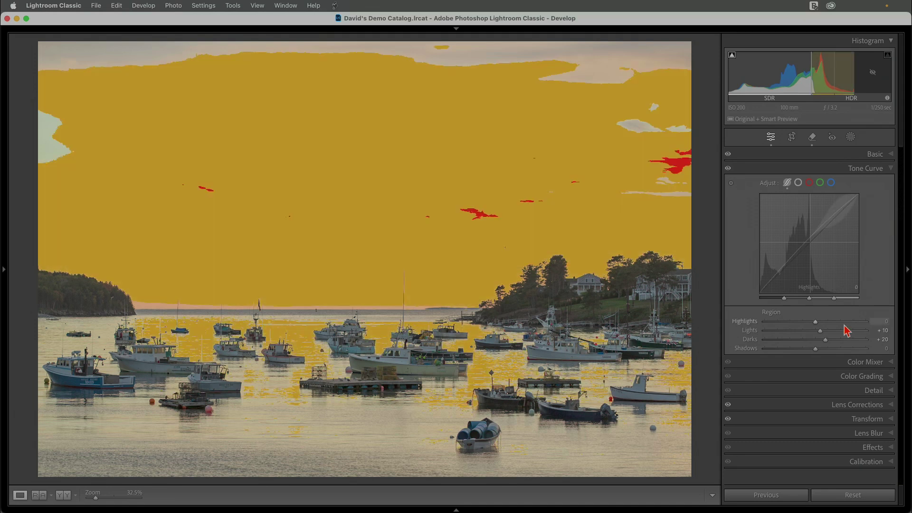
left_click_drag(826, 340, 836, 342)
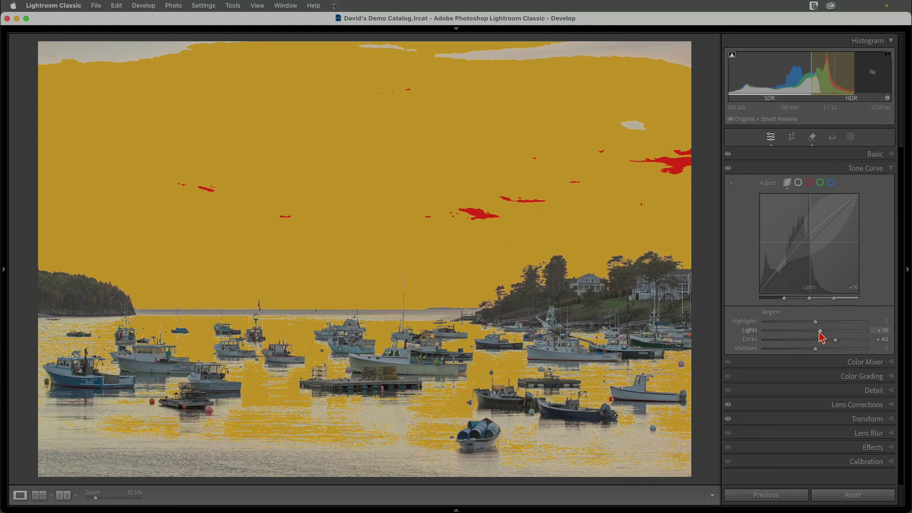
left_click_drag(822, 337, 826, 340)
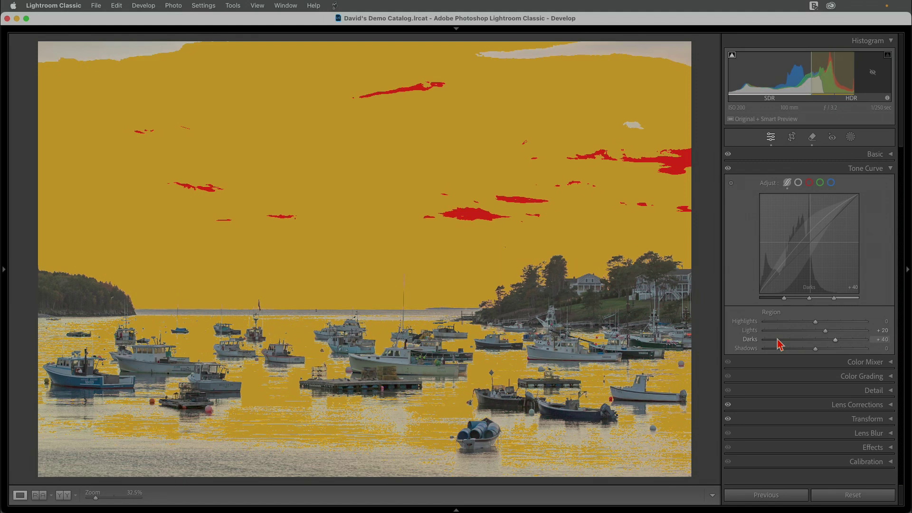
- Replace the clipping overlay with the Visualize HDR overlay and examine the histogram's ranges above SDR white on the photo
key("j")
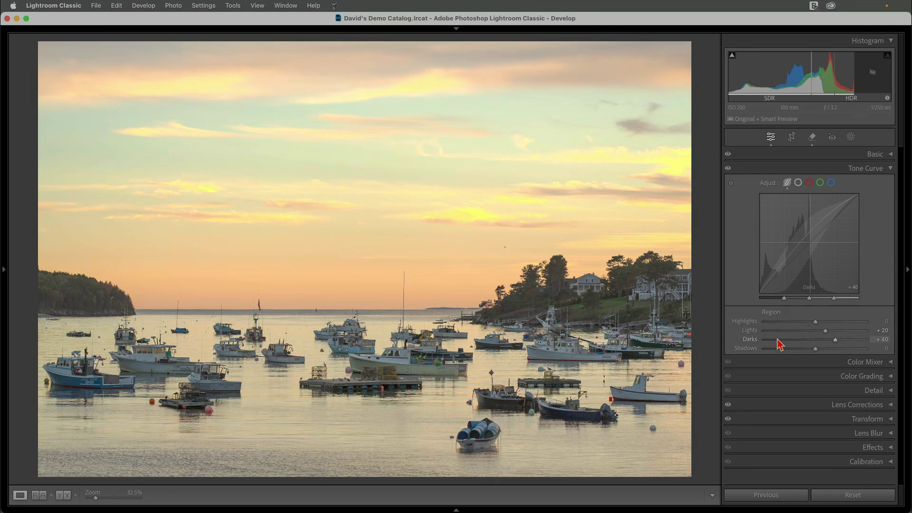
left_click(873, 157)
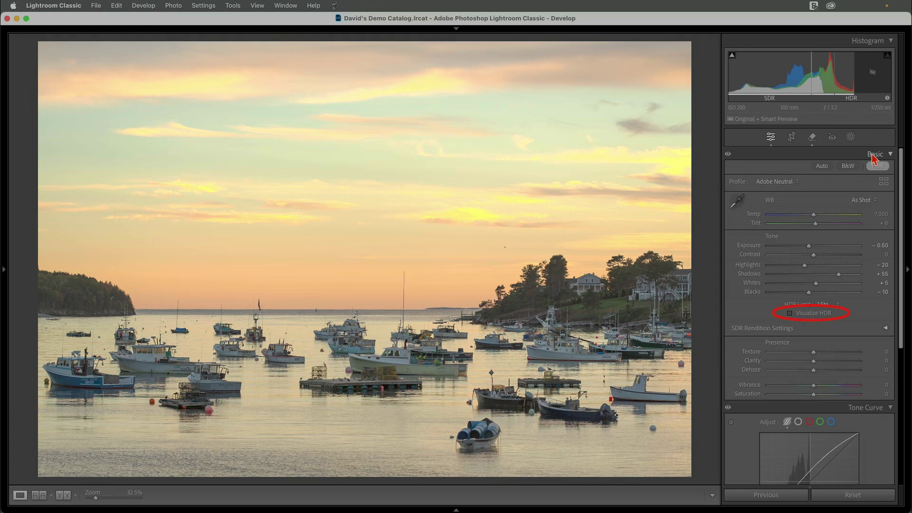
left_click(821, 316)
scroll(842, 225, "down", 3)
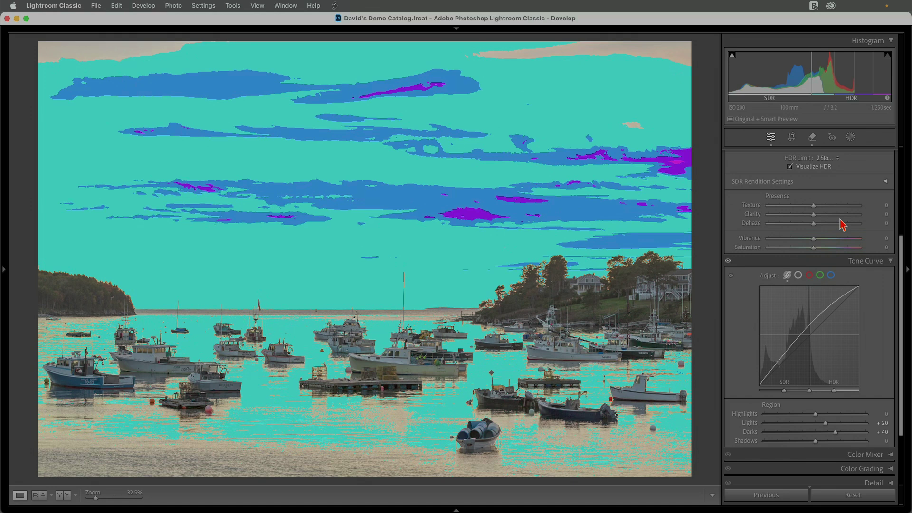
mouse_move(820, 84)
mouse_move(821, 68)
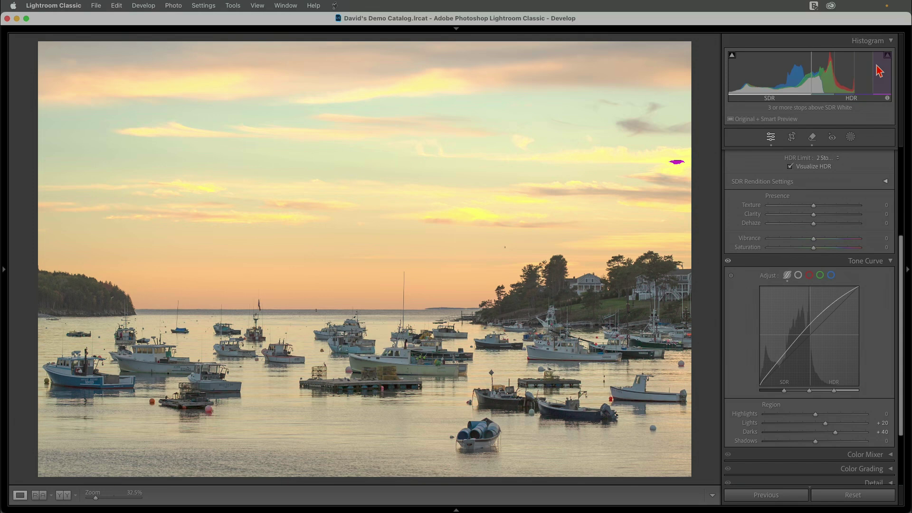
- Set the Tone Curve's Highlights to -99 and Lights to +10, and move the highlights split point to about 76
left_click_drag(815, 414, 766, 412)
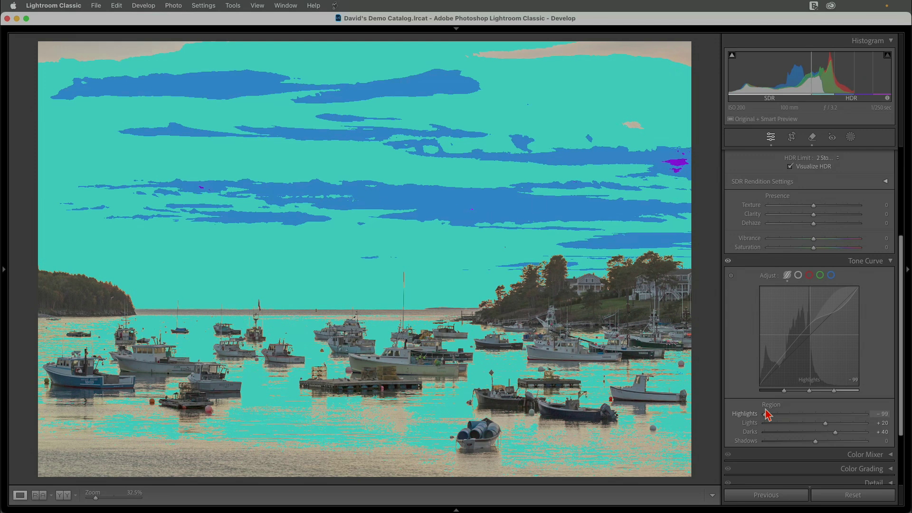
left_click_drag(825, 423, 820, 423)
left_click(660, 190)
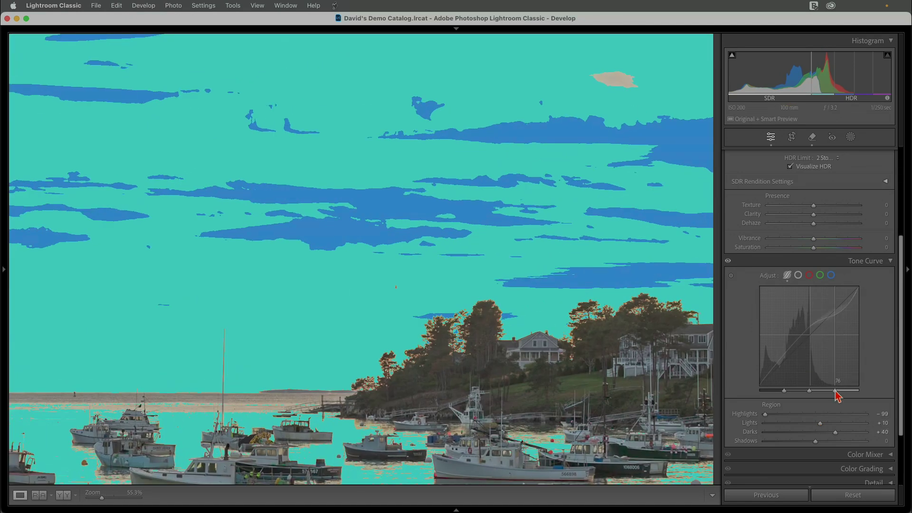
mouse_move(836, 394)
left_mouse_down()
mouse_move(850, 396)
mouse_move(835, 395)
left_mouse_up()
left_click_drag(836, 393, 835, 394)
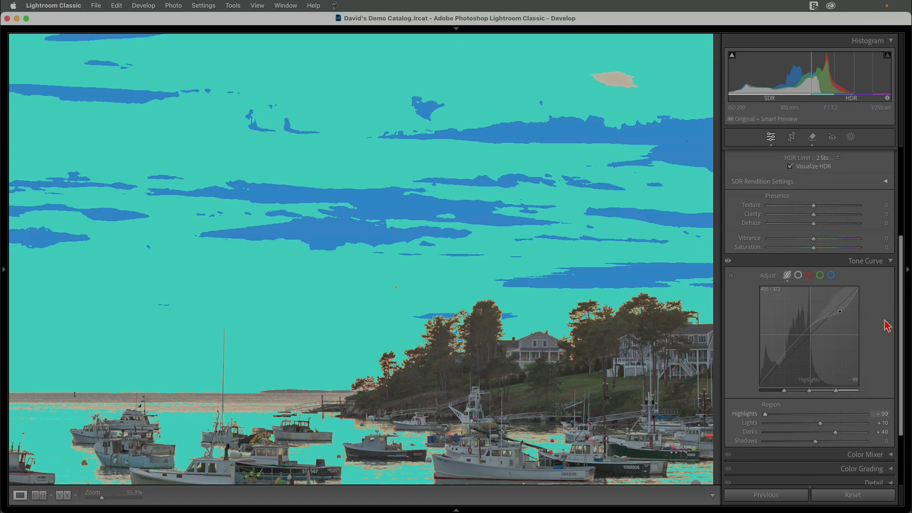
- Turn off Visualize HDR, set the Tone Curve's Shadows to -27 and move the shadows split point further toward black
left_click(817, 167)
left_click(528, 306)
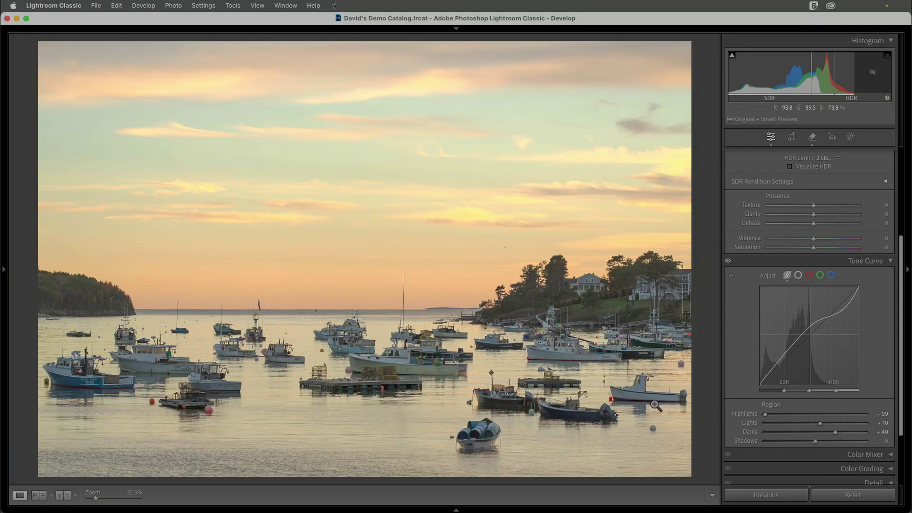
left_click_drag(814, 441, 805, 441)
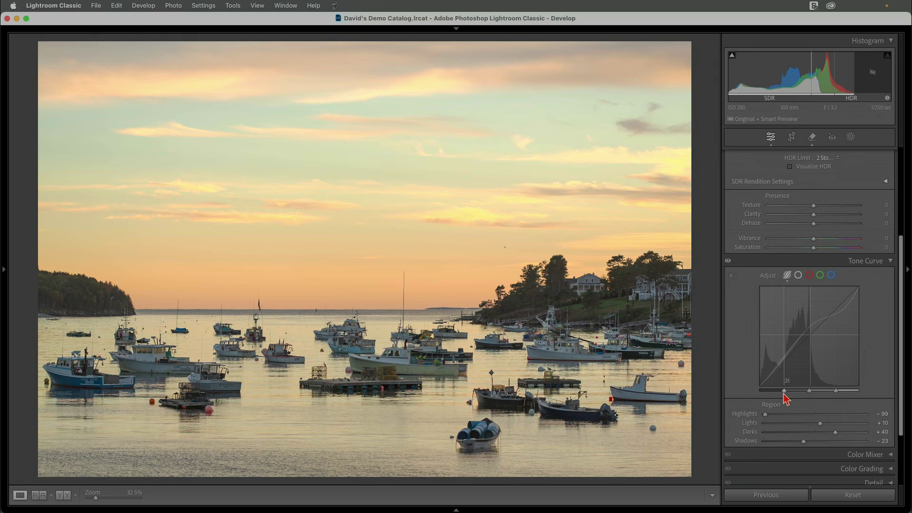
mouse_move(781, 394)
left_mouse_down()
mouse_move(800, 396)
mouse_move(746, 394)
mouse_move(773, 402)
left_mouse_up()
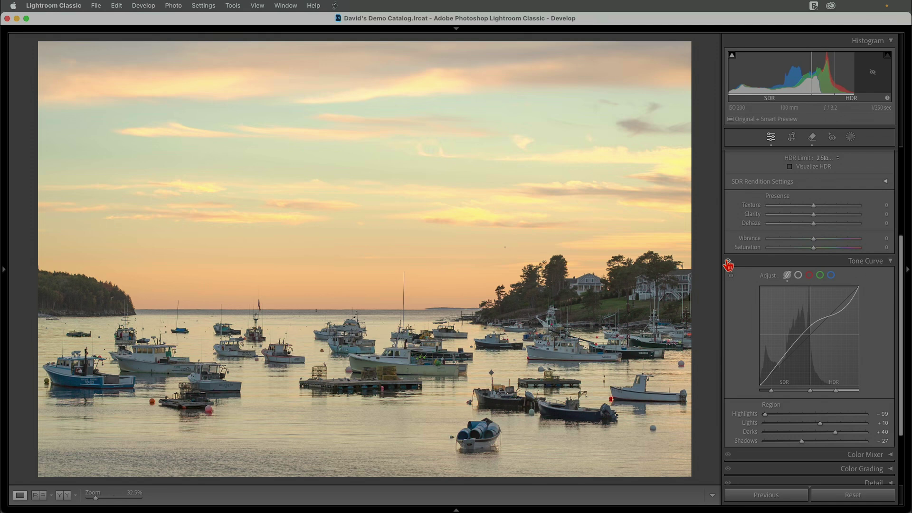
- Set the Color Mixer's Luminance to -20 for Orange and -10 for Yellow
left_click(860, 262)
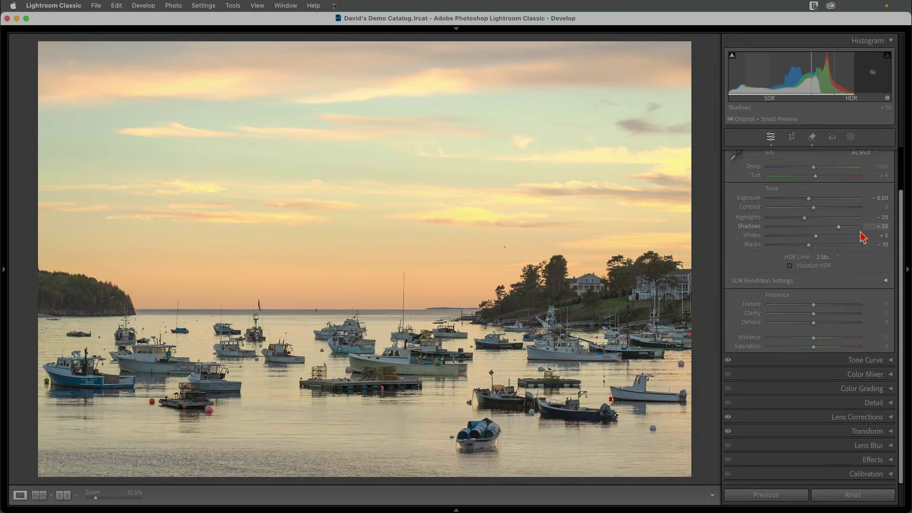
left_click(874, 157)
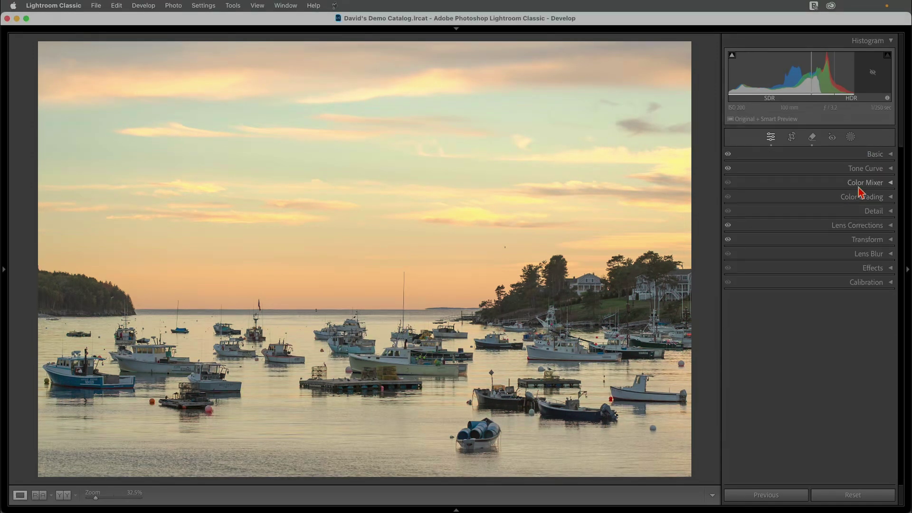
left_click(861, 190)
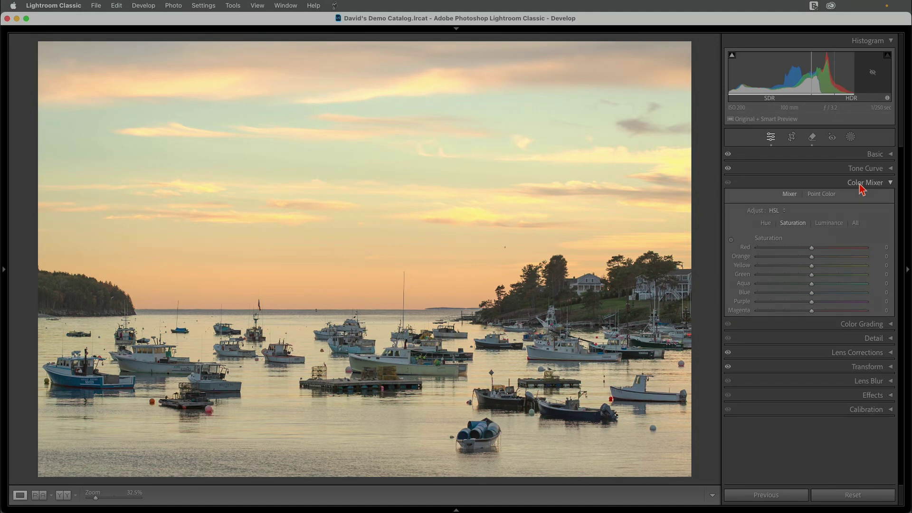
left_click(833, 225)
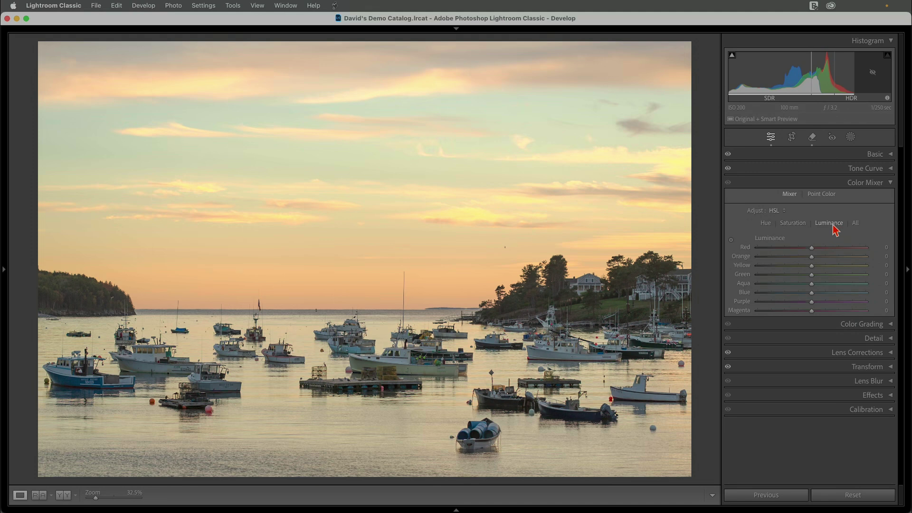
left_click(886, 256)
type("-20")
key("Tab")
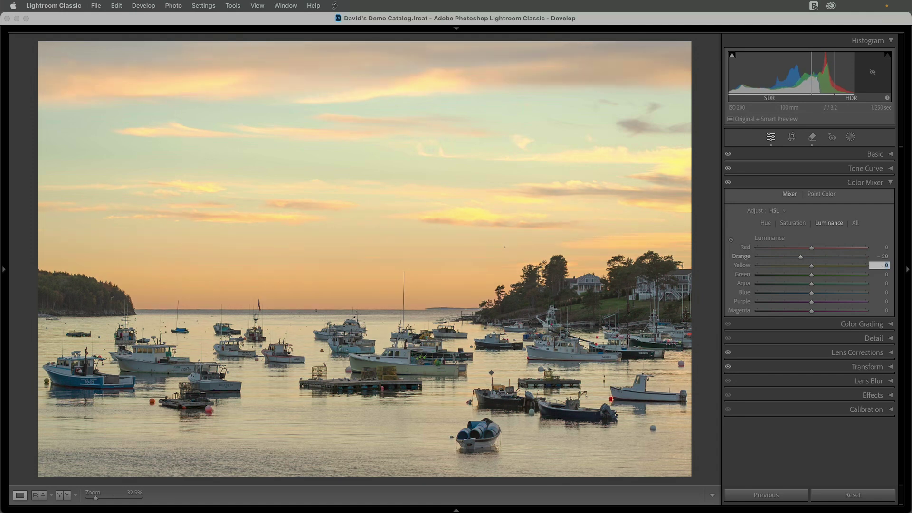
type("- 10")
key("Tab")
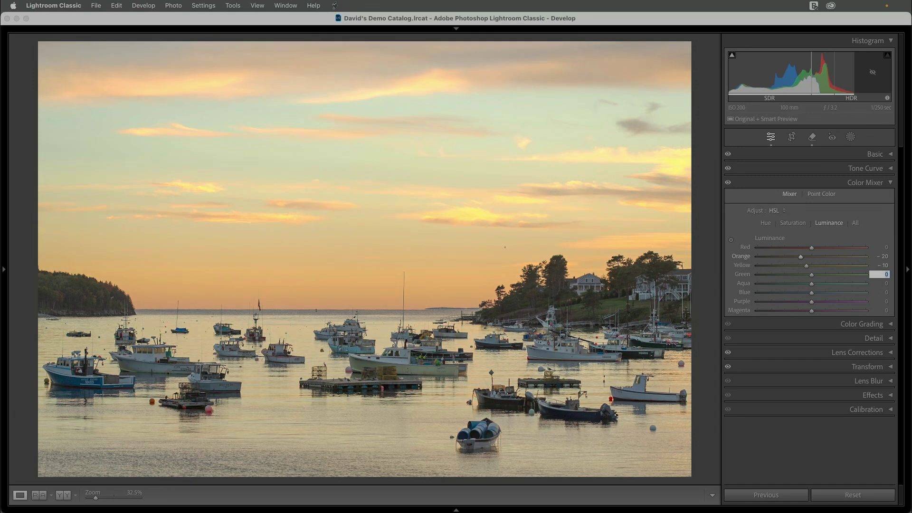
- Set the Color Mixer's Saturation to +10 for Orange, +6 for Yellow and +20 for Blue
left_click(801, 225)
left_click(801, 226)
left_click(884, 256)
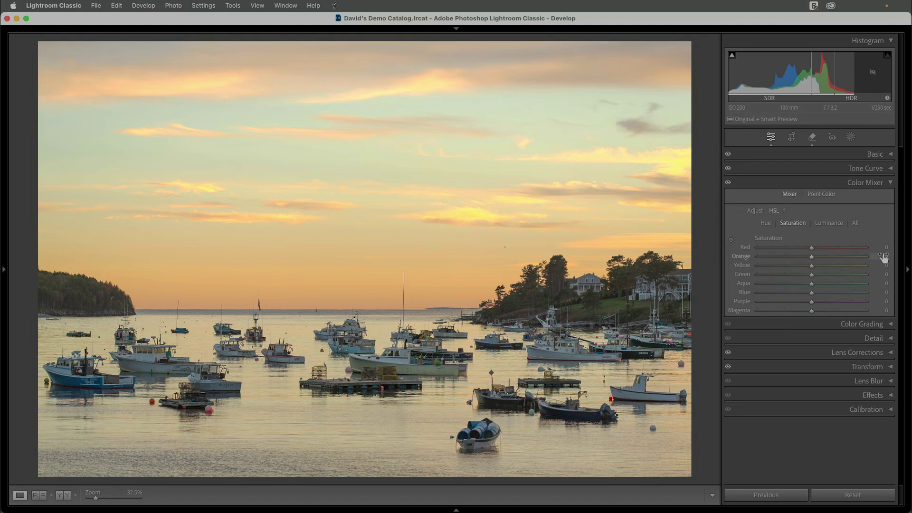
type("10")
key("Tab")
type("5")
key("Tab")
left_click(881, 292)
type("2")
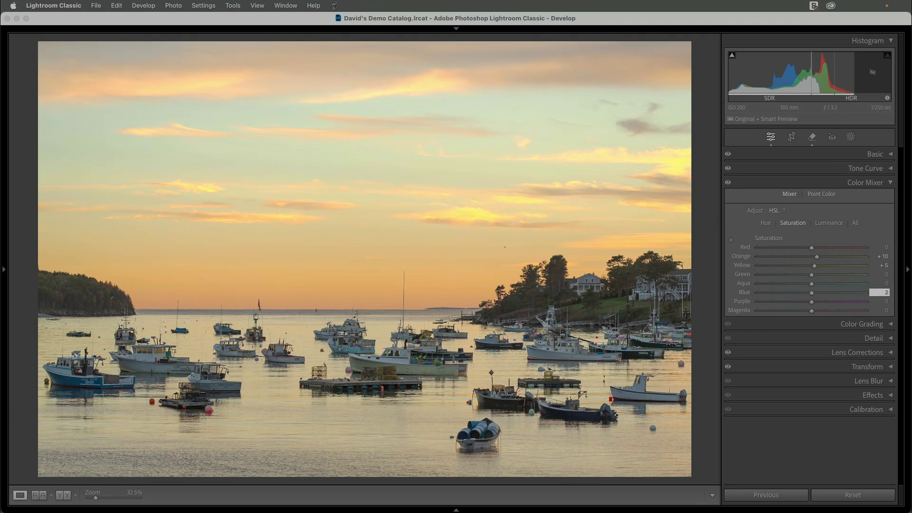
type("0")
key("Tab")
- Compare the SDR and HDR versions of the harbor photo side by side, examining the sky and shoreline up close
key("c")
left_click(803, 256)
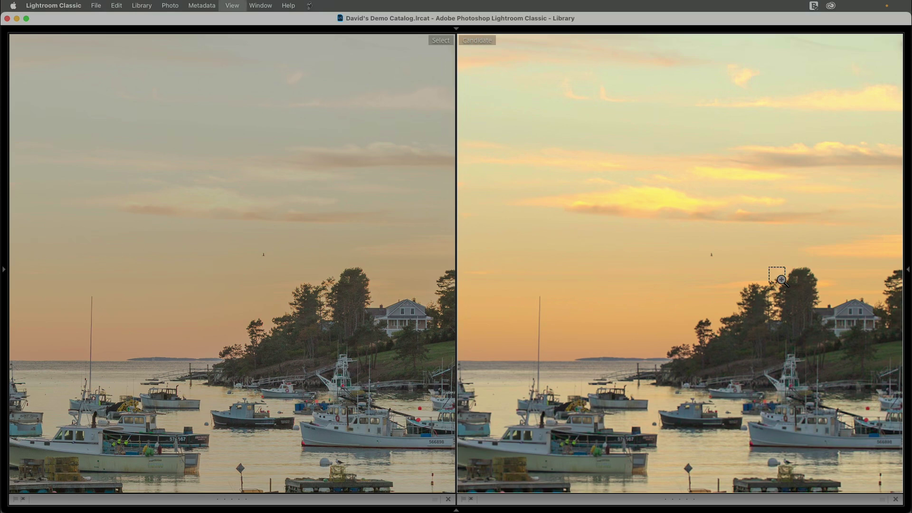
key("super+minus")
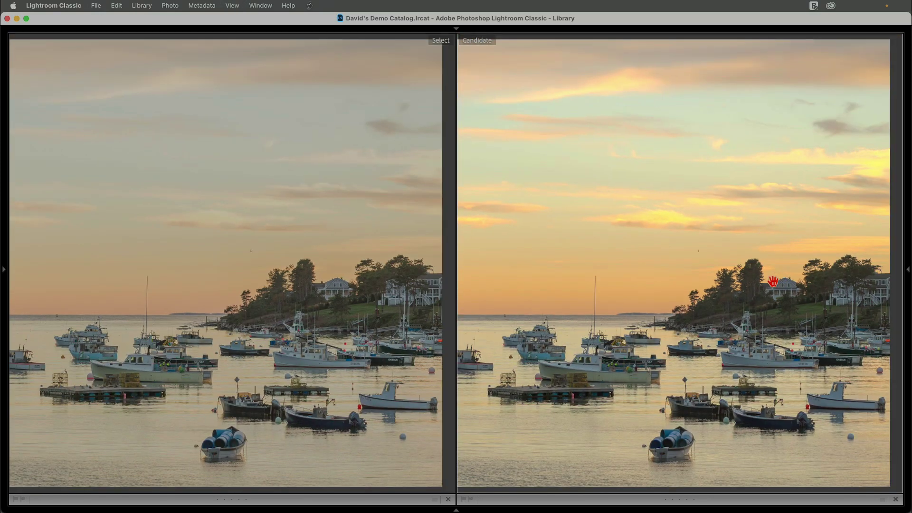
left_click_drag(747, 275, 757, 286)
left_click(755, 283)
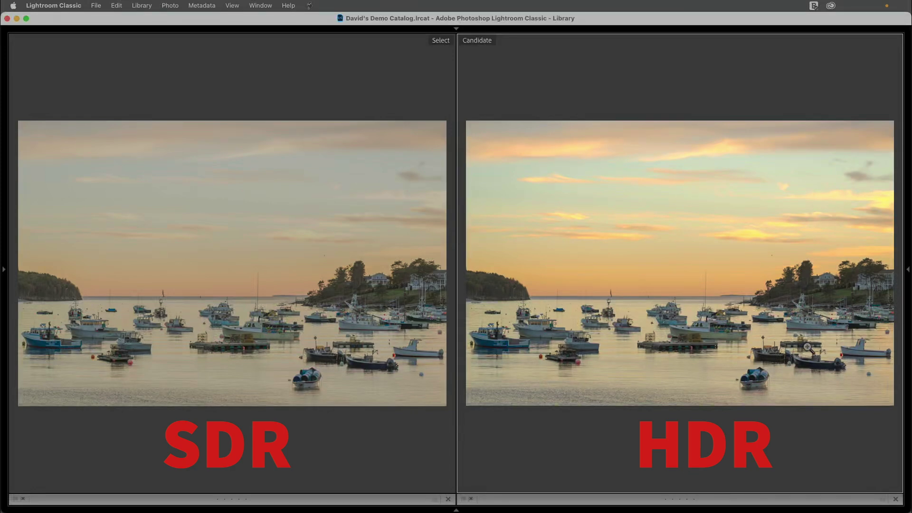
left_click(850, 258)
left_click_drag(715, 287, 865, 287)
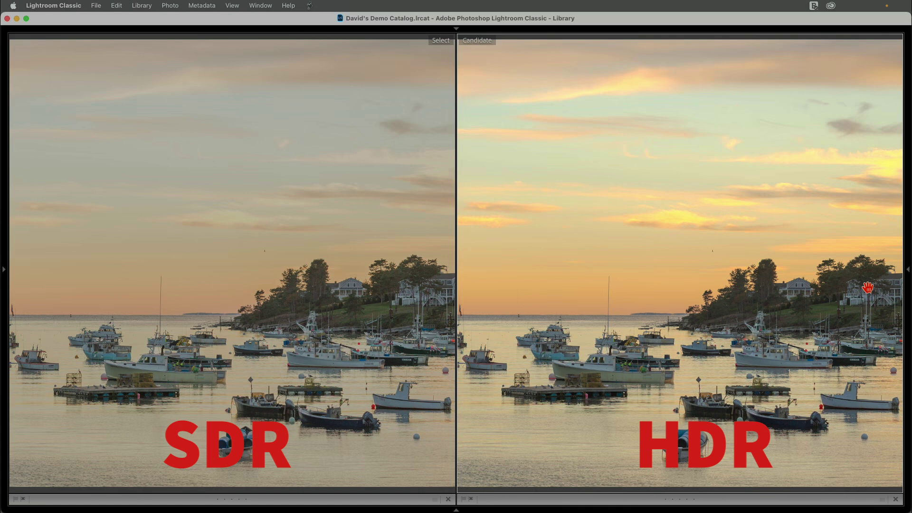
left_click_drag(667, 308, 809, 305)
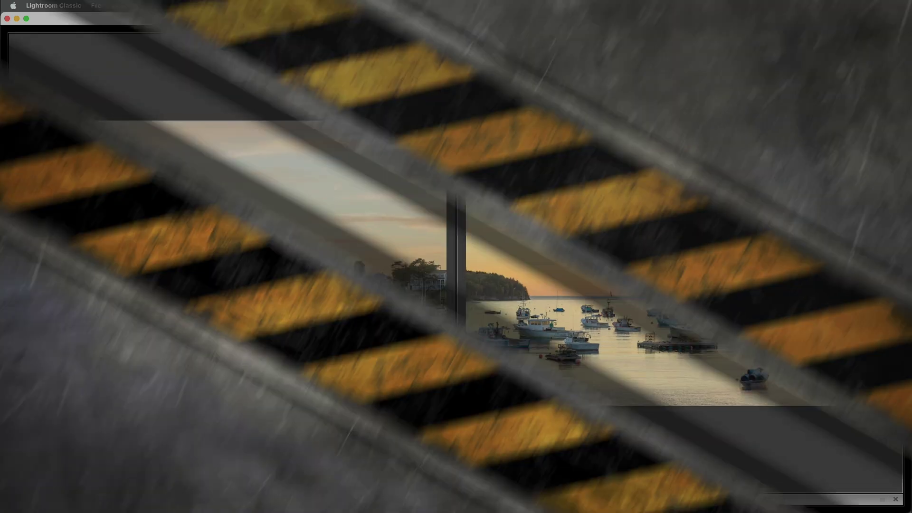